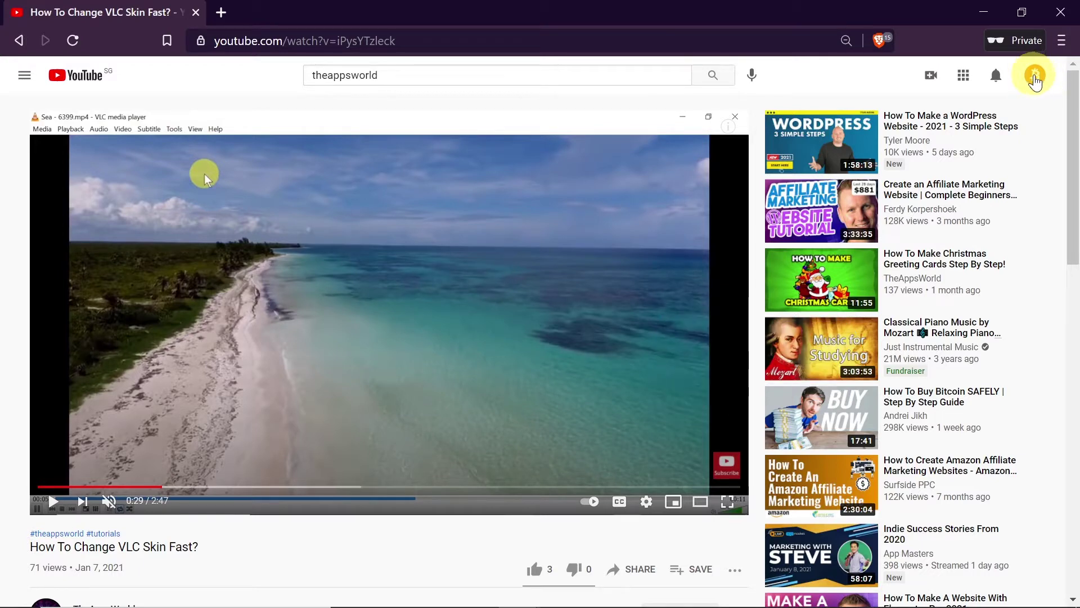
Go from the account menu to YouTube Studio's Customization page, Branding section
click(1036, 77)
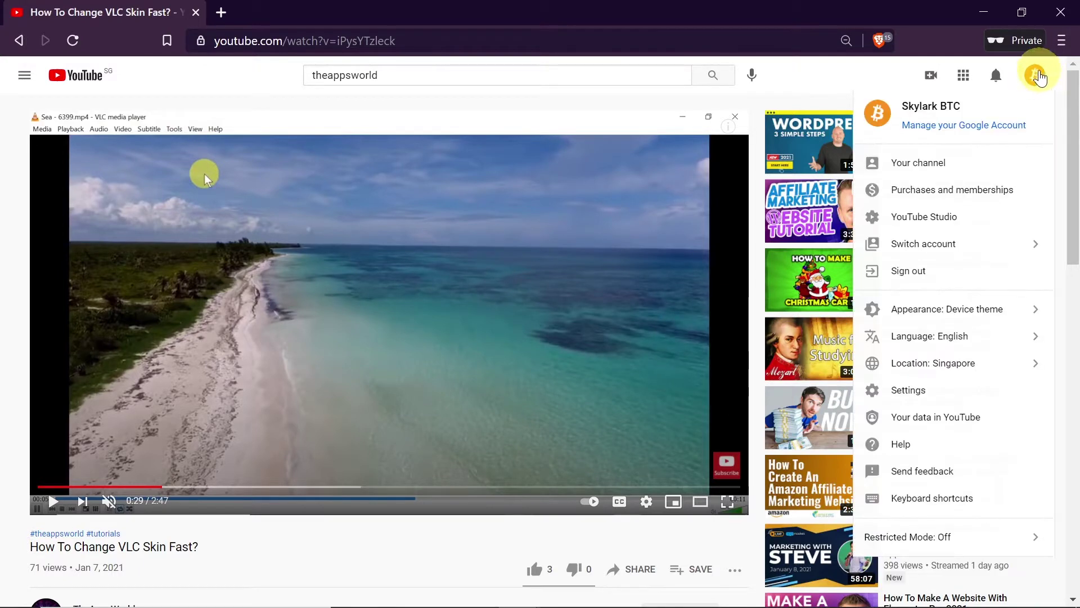
click(922, 217)
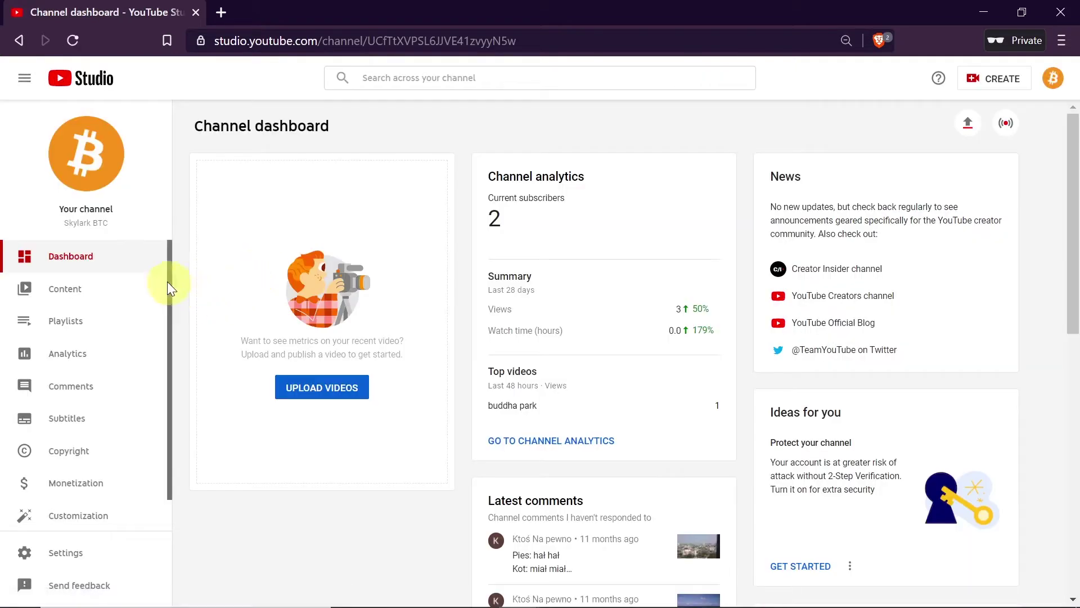
scroll(116, 347, down, 1)
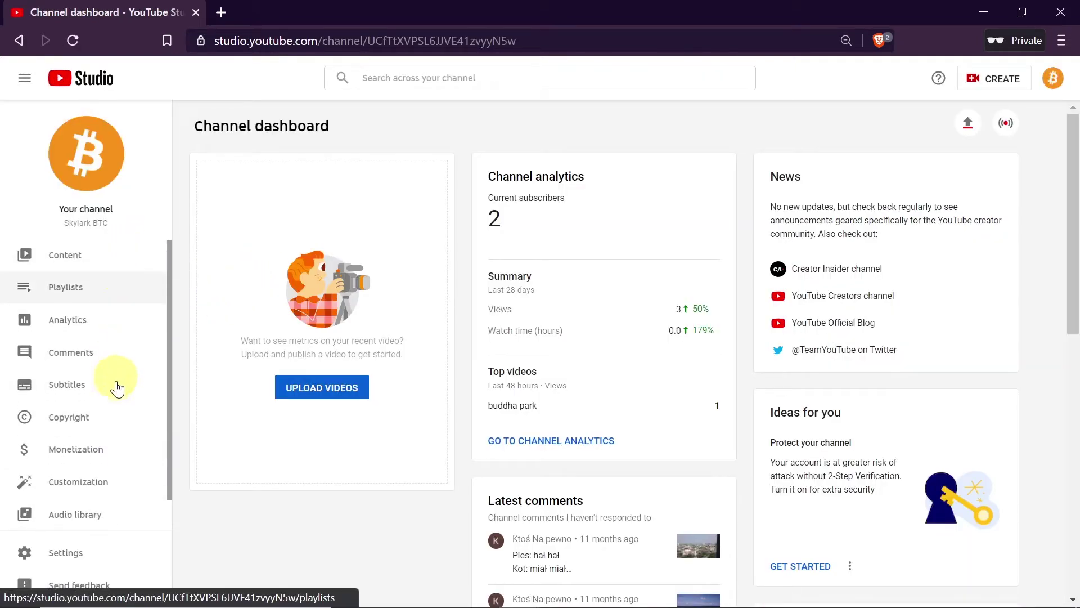
click(76, 488)
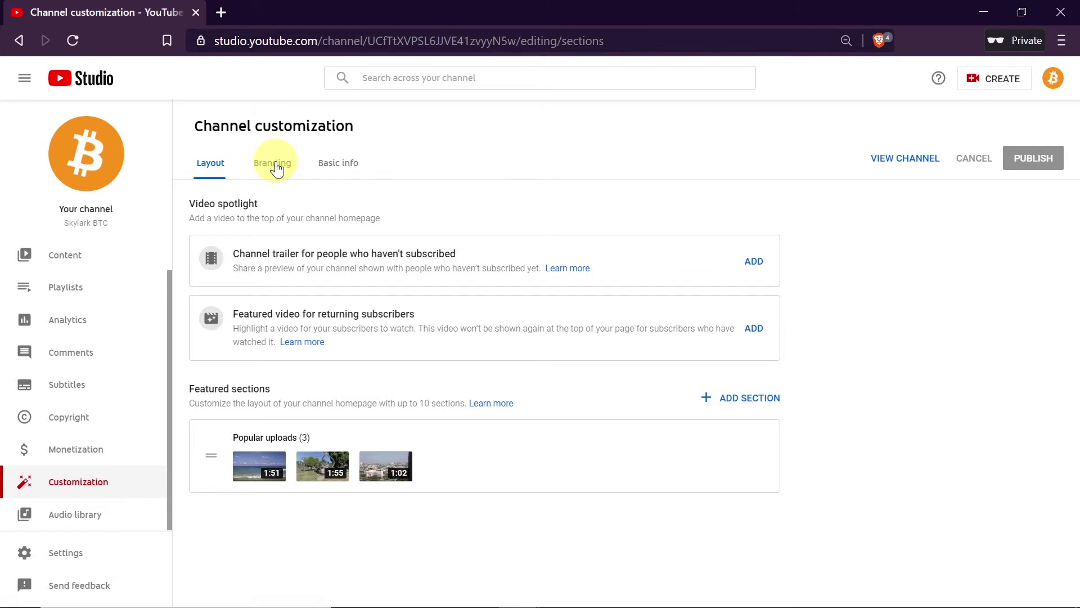
click(276, 168)
scroll(353, 236, down, 2)
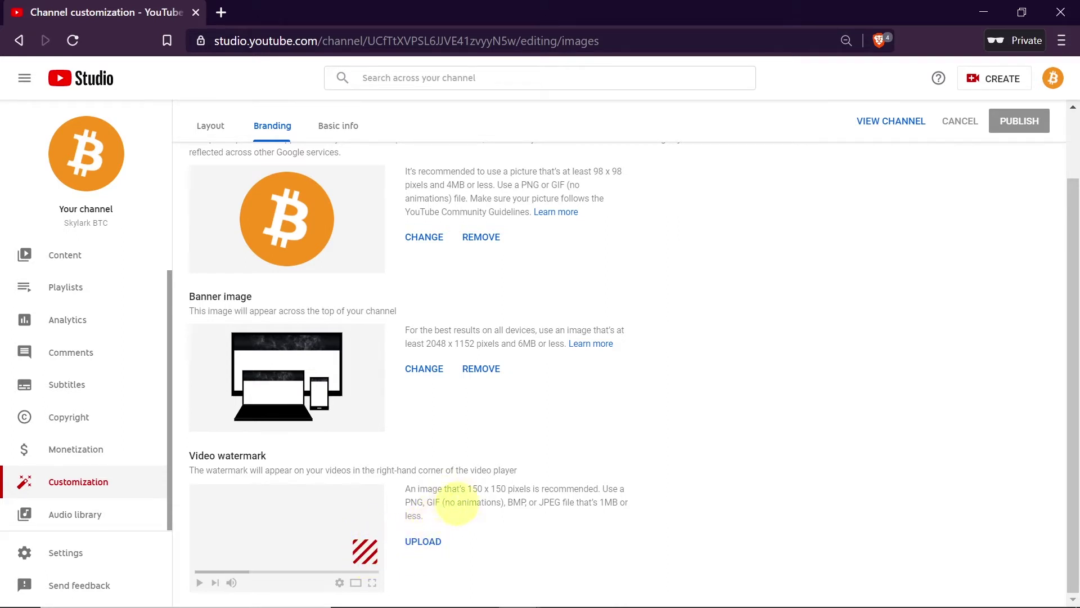
Note the recommended 150 x 150 size and upload the orange Bitcoin logo file as the watermark
drag(467, 489, 533, 489)
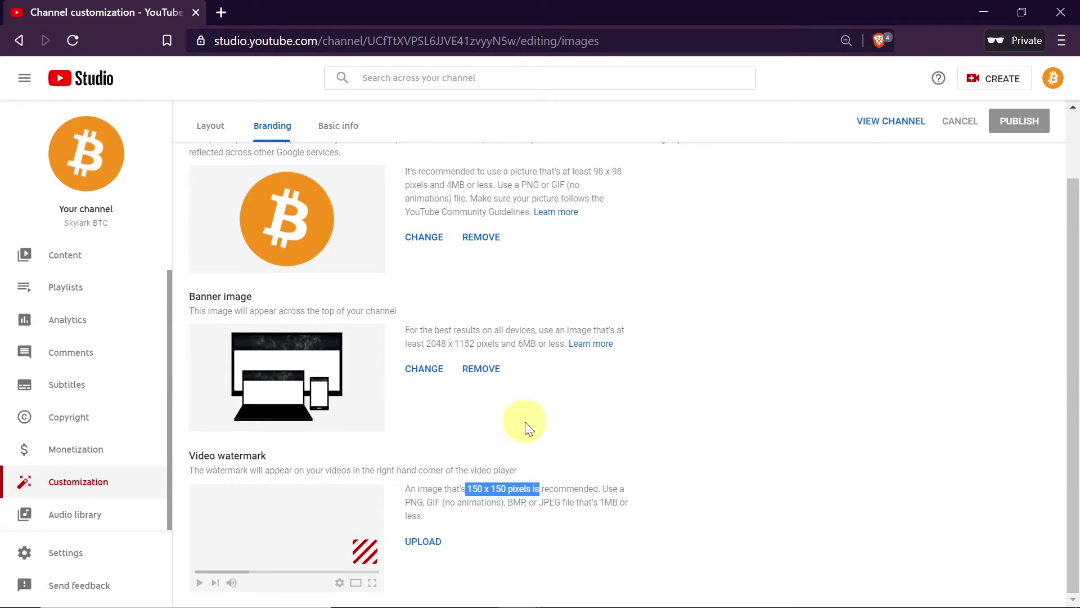
click(432, 540)
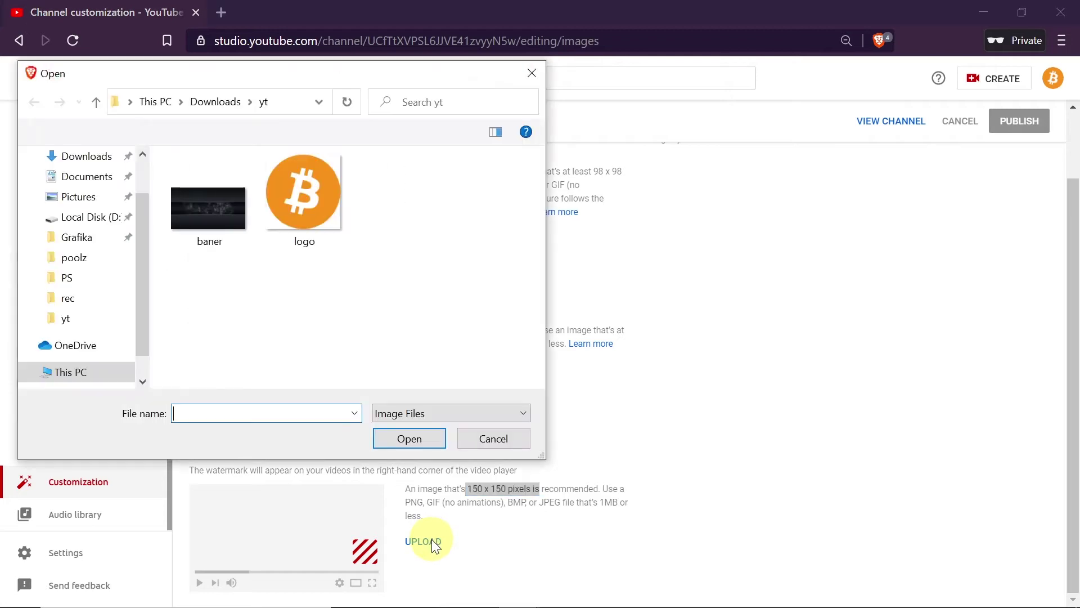
click(320, 195)
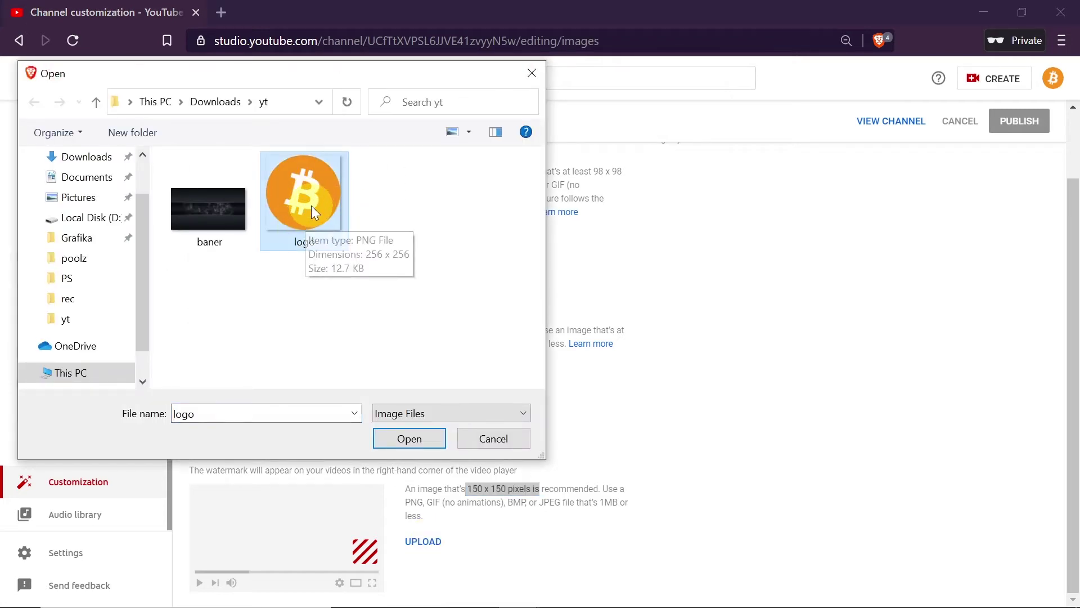
double_click(312, 205)
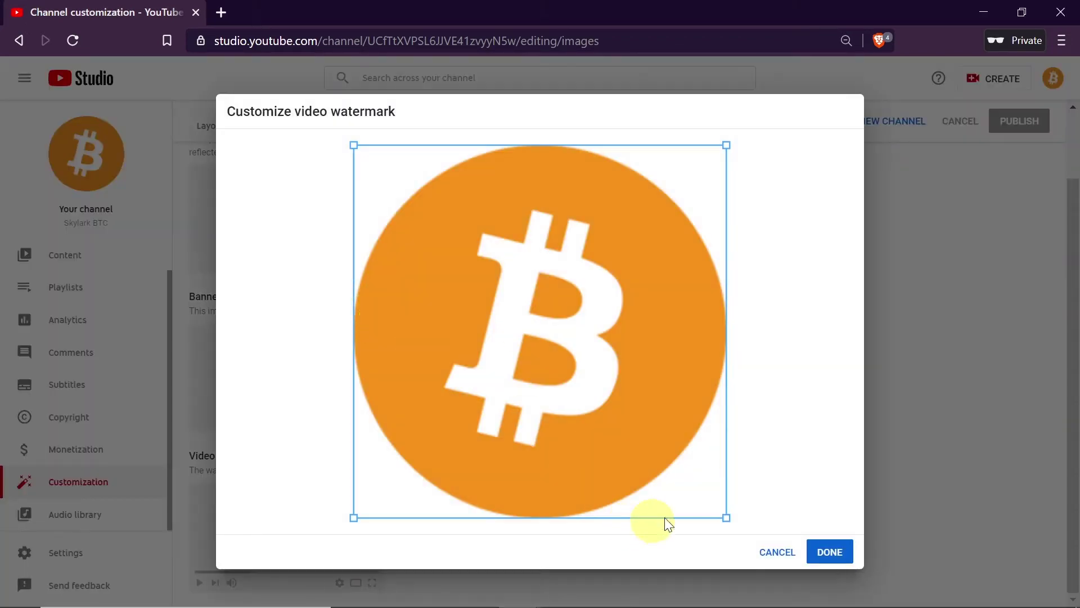
Fit the crop box over the entire Bitcoin logo and confirm it with DONE
mouse_move(726, 517)
mouse_down()
mouse_move(598, 368)
mouse_move(666, 460)
mouse_up()
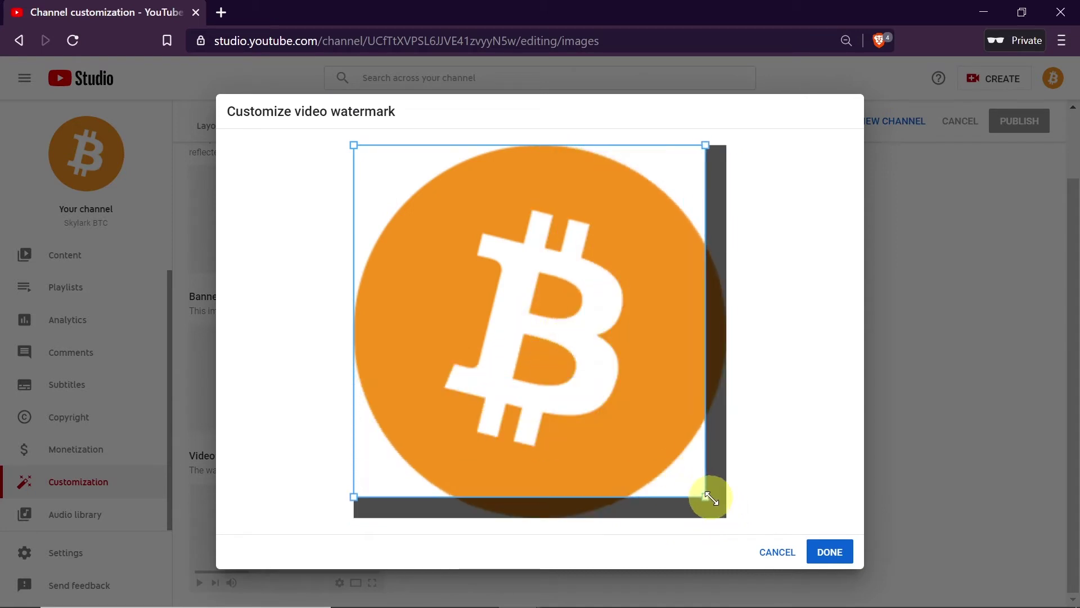
drag(667, 460, 740, 535)
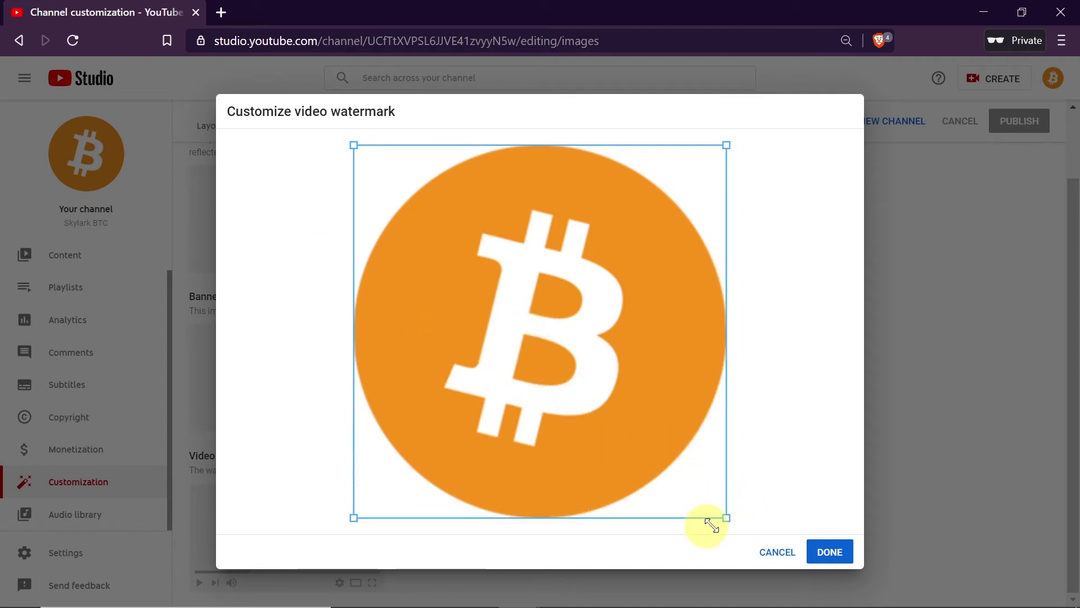
mouse_move(727, 517)
mouse_down()
mouse_move(499, 314)
mouse_move(700, 490)
mouse_move(728, 528)
mouse_up()
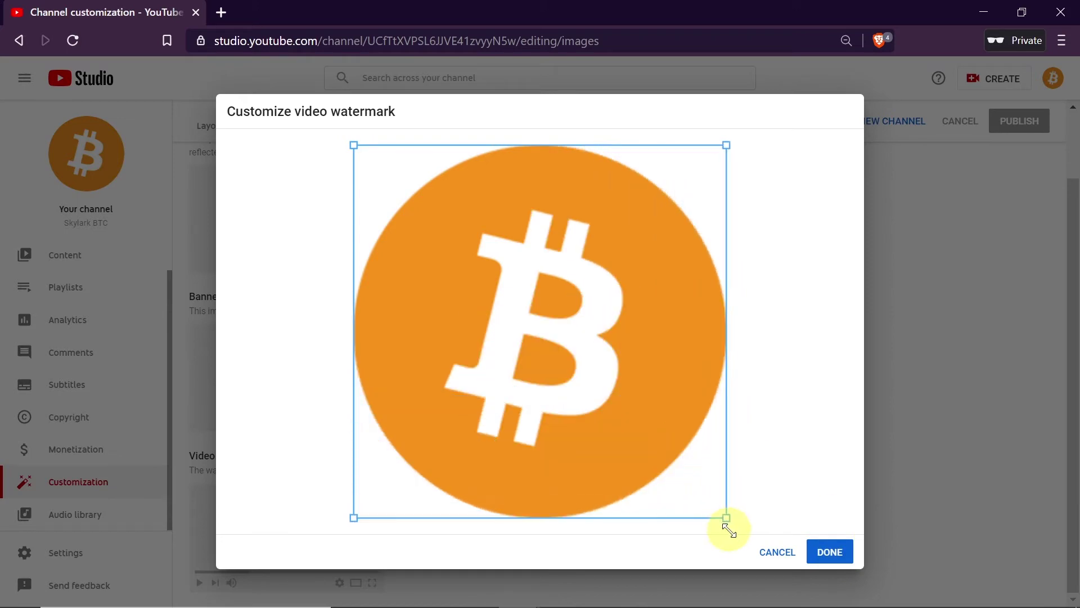
click(829, 553)
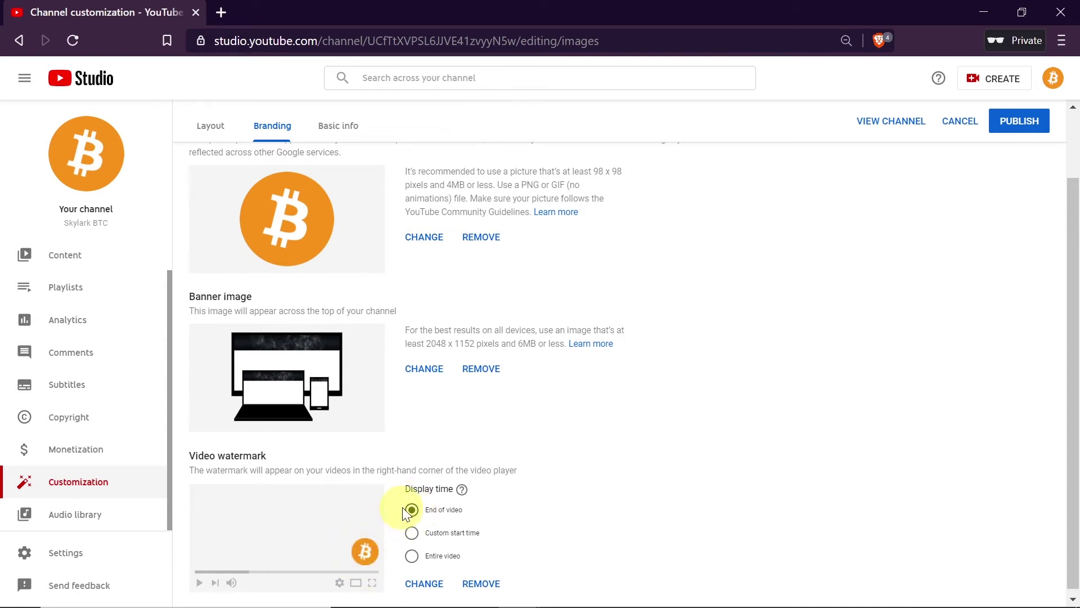
Choose Custom start time 00:03 for the watermark and publish the changes
click(413, 534)
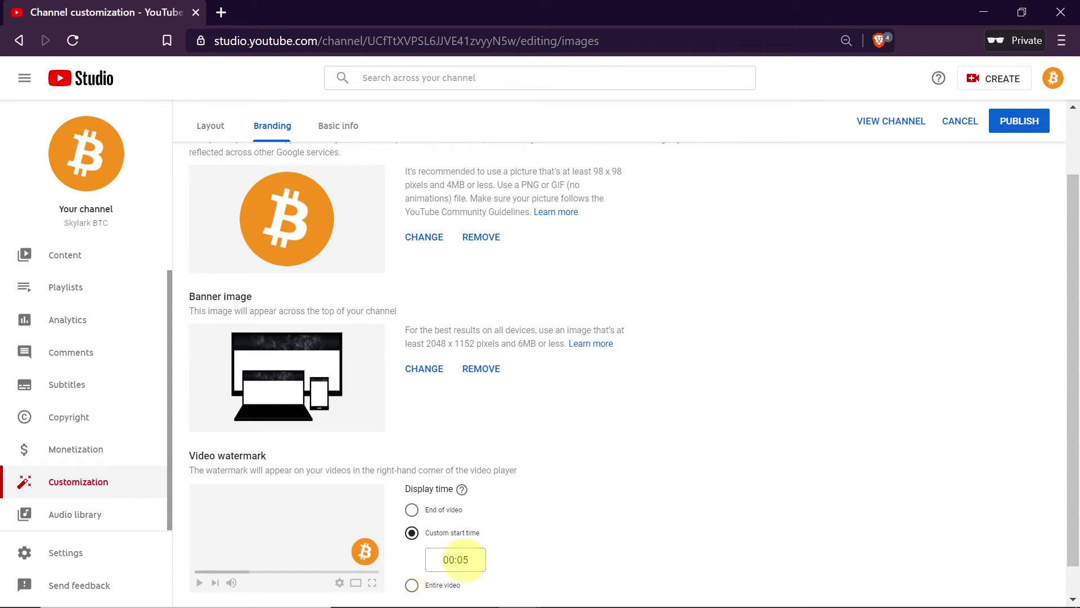
drag(470, 560, 463, 560)
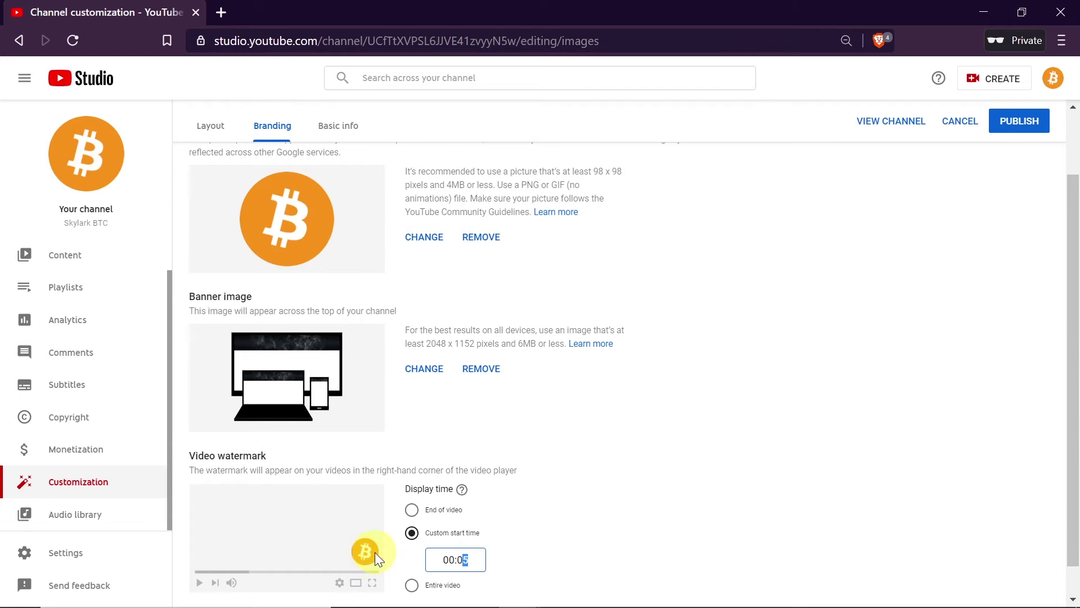
key(BackSpace)
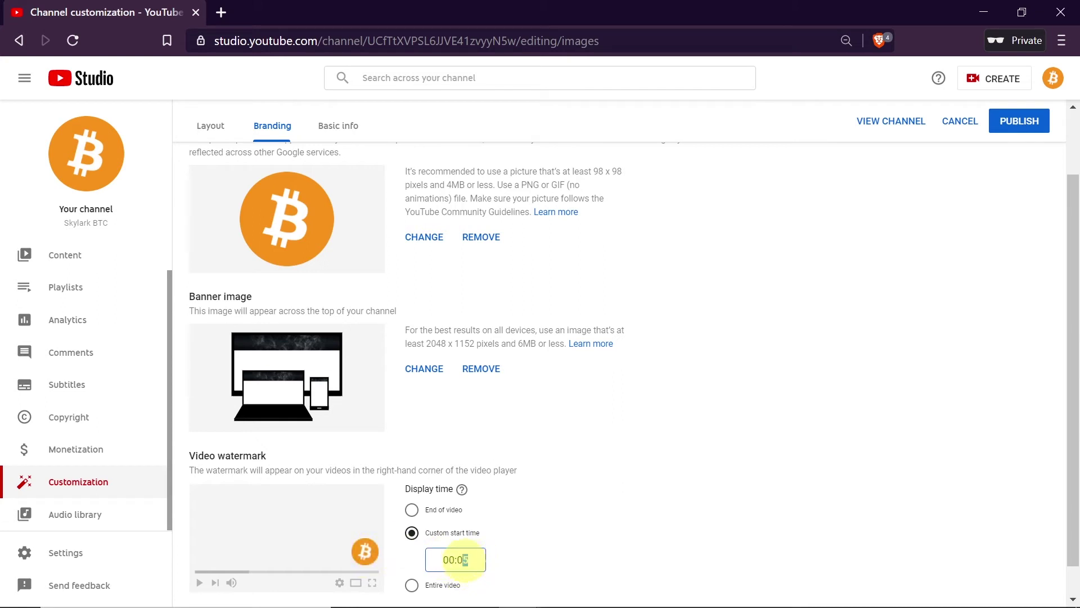
text(3)
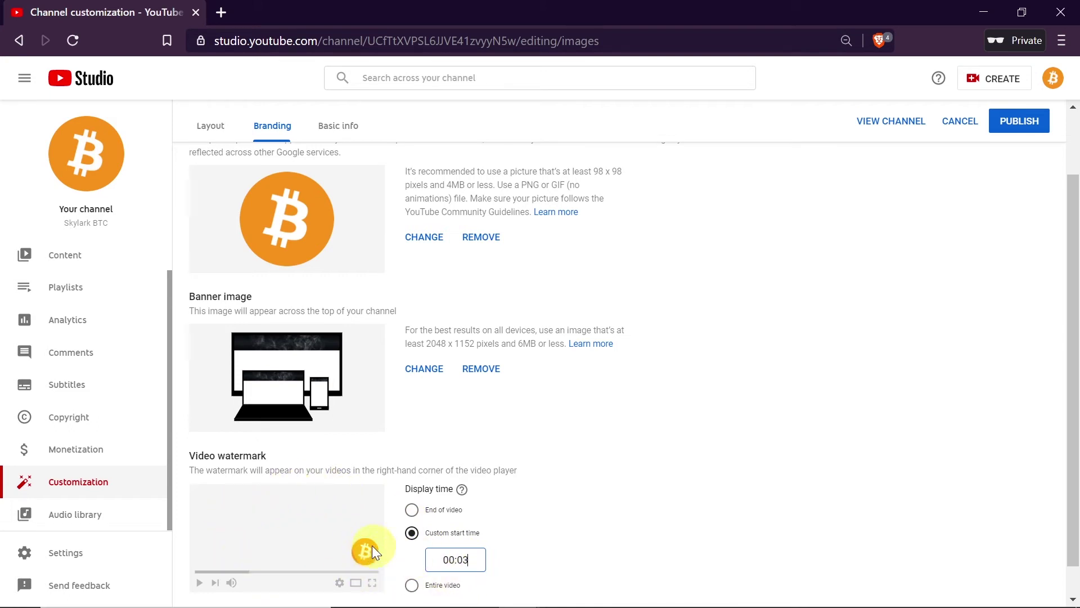
scroll(588, 498, down, 1)
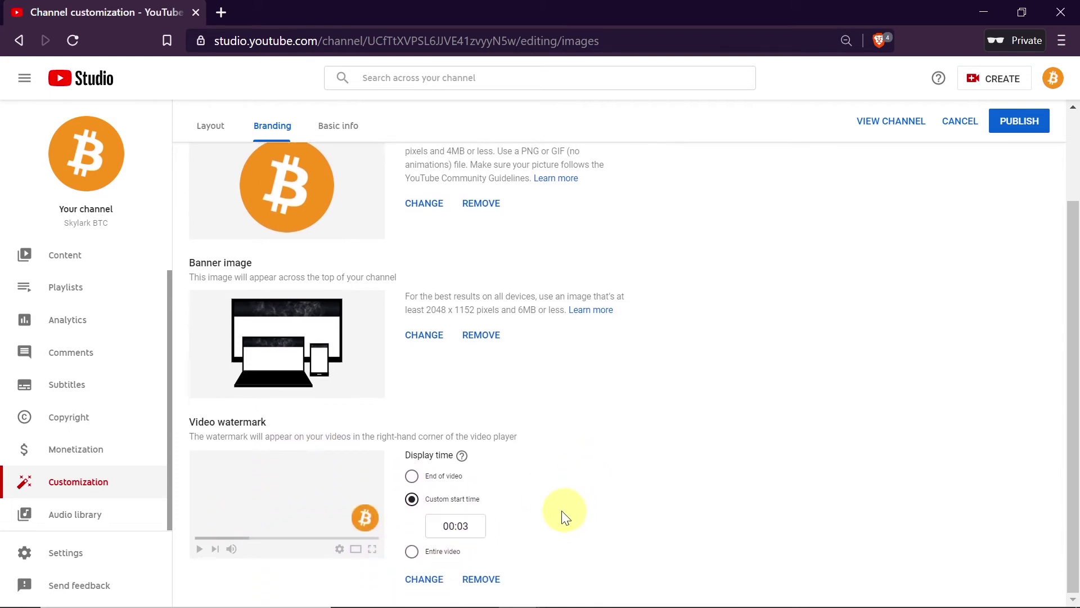
click(1012, 121)
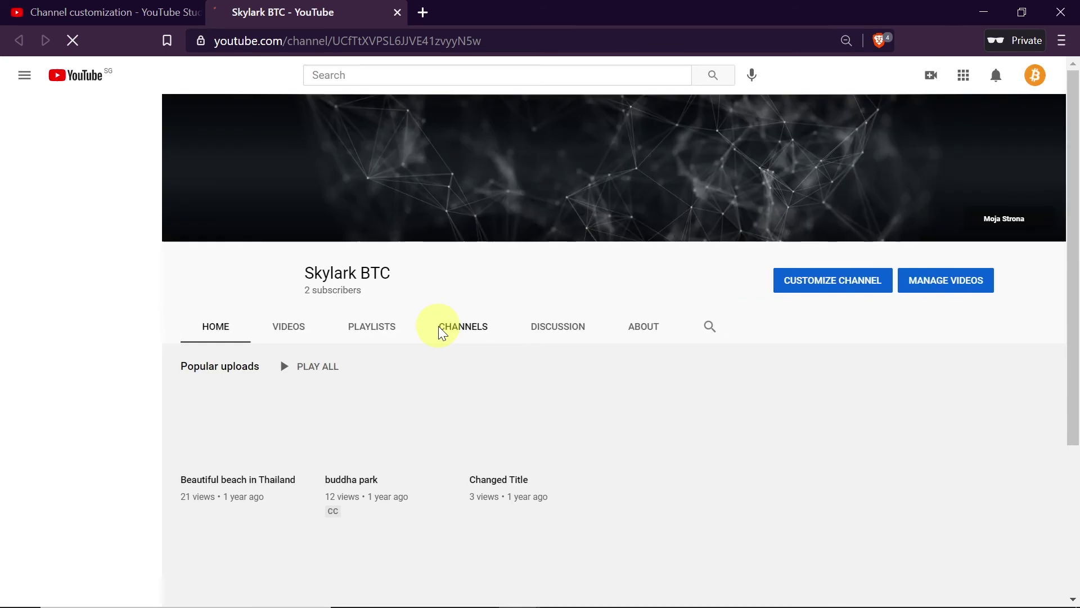
mouse_move(395, 429)
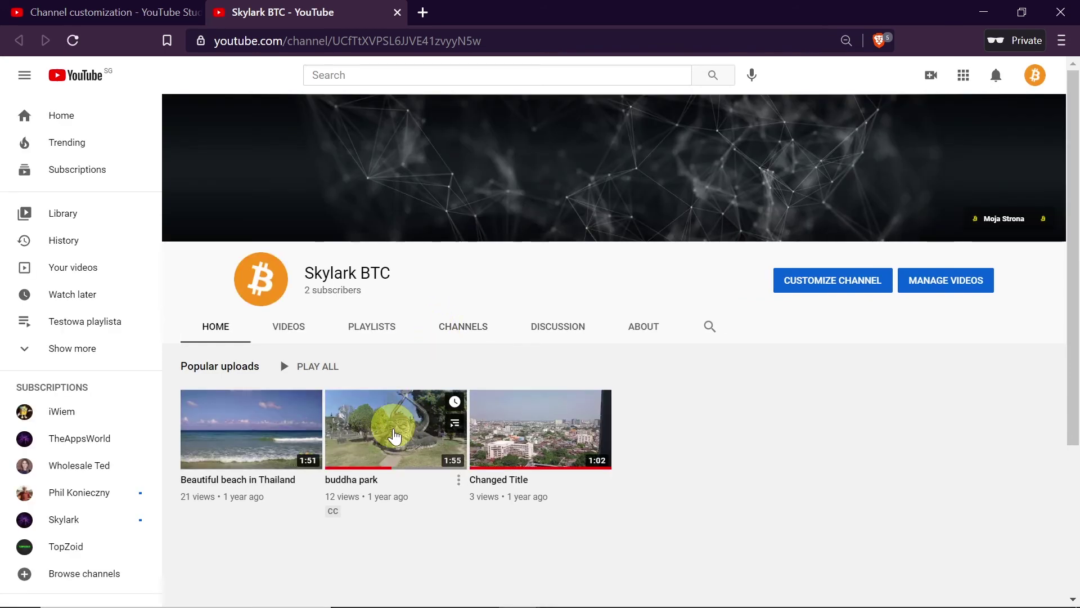
Play the 'Beautiful beach in Thailand' video from the channel page
click(237, 438)
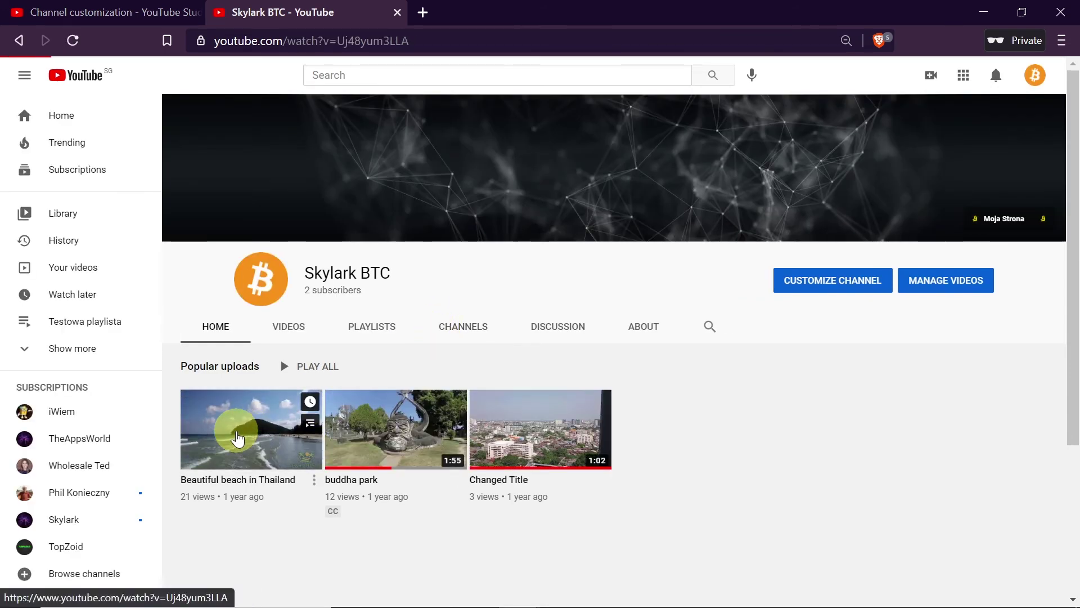